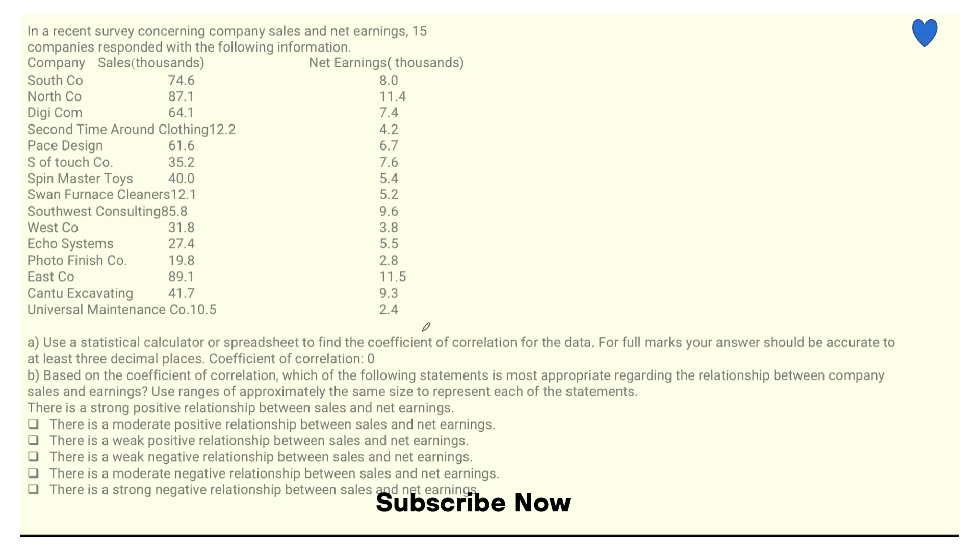
- Handwrite '0.8679 or 0.868' in purple after 'Coefficient of correlation: 0' in part (a)
mouse_move(423, 351)
left_mouse_down()
mouse_move(414, 363)
mouse_move(424, 354)
left_mouse_up()
left_click(433, 365)
left_click_drag(452, 351, 491, 367)
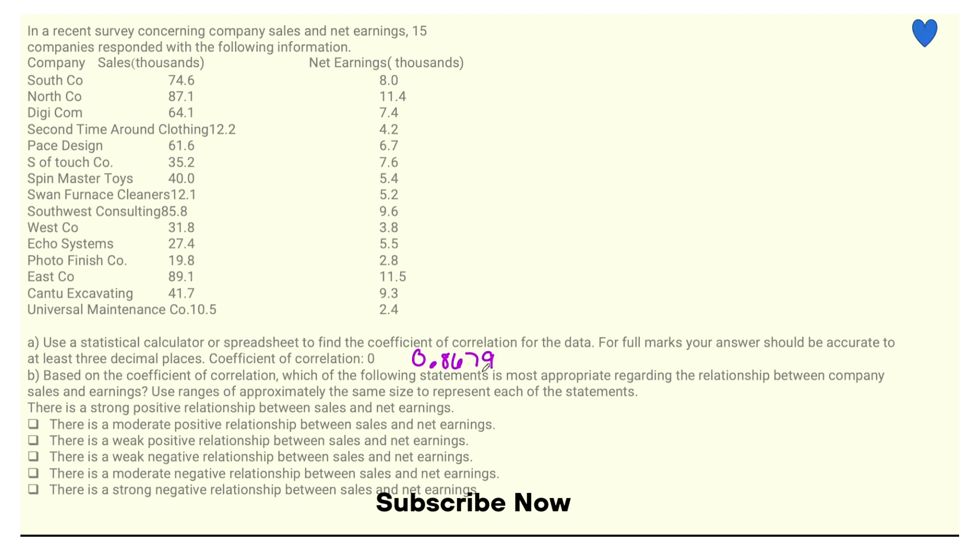
mouse_move(539, 354)
left_mouse_down()
mouse_move(601, 352)
mouse_move(611, 366)
mouse_move(625, 352)
mouse_move(676, 352)
left_mouse_up()
left_click(609, 364)
left_click(641, 361)
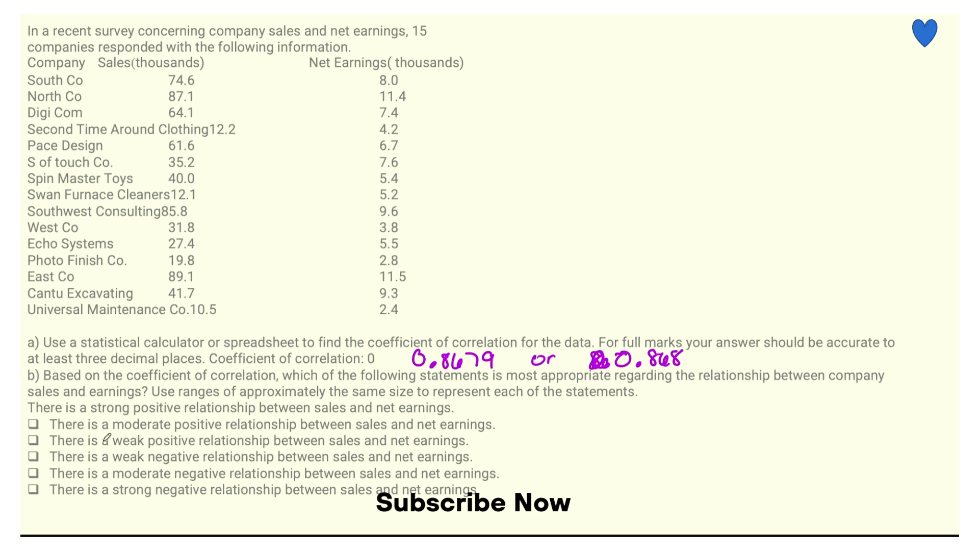
- In part (b), tick the 'weak negative relationship' box and underline that phrase in purple
left_click_drag(152, 388, 147, 393)
left_click_drag(26, 412, 22, 405)
left_click_drag(31, 453, 43, 449)
left_click_drag(119, 462, 262, 461)
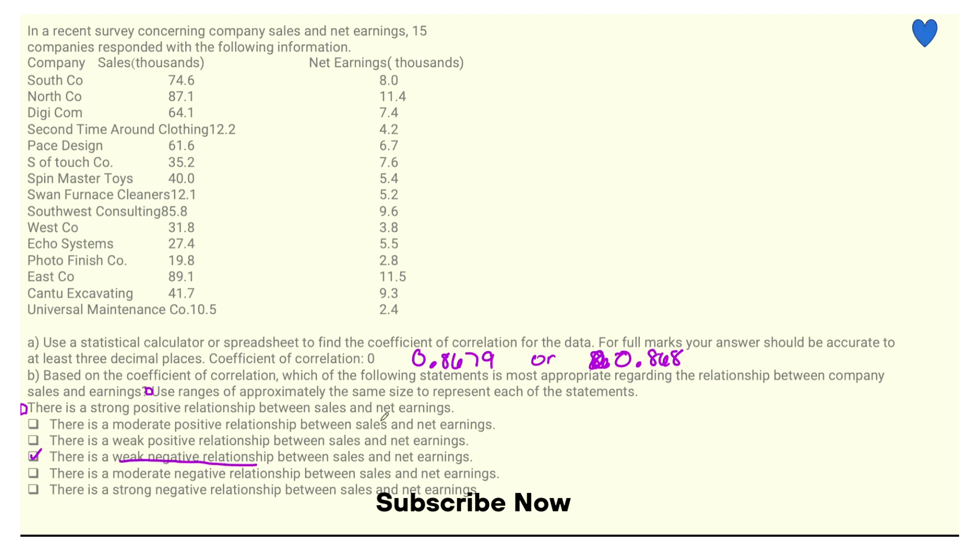
- Draw the oval head right of the table, then add two eyes and a smile
left_click_drag(684, 120, 676, 129)
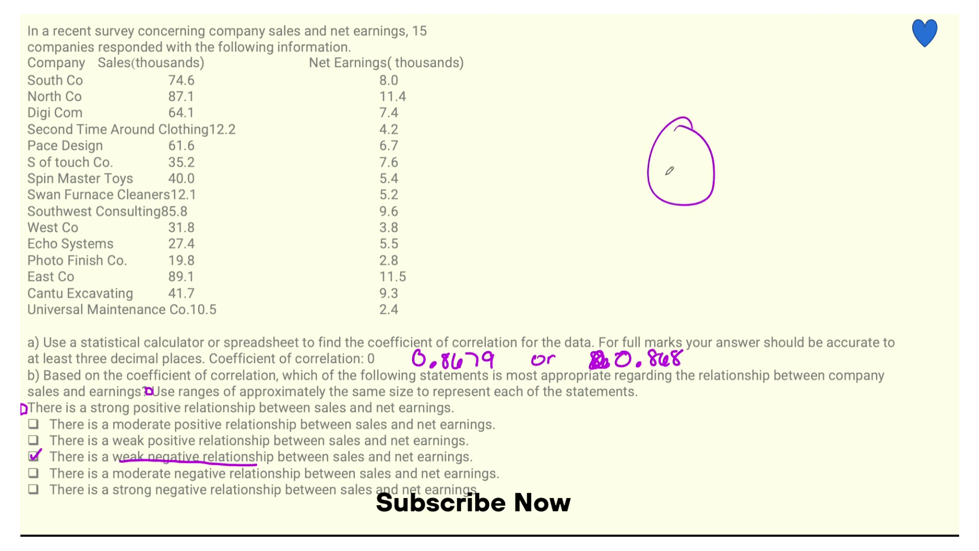
mouse_move(665, 172)
left_mouse_down()
mouse_move(684, 171)
mouse_move(667, 153)
left_mouse_up()
left_click_drag(681, 152, 680, 152)
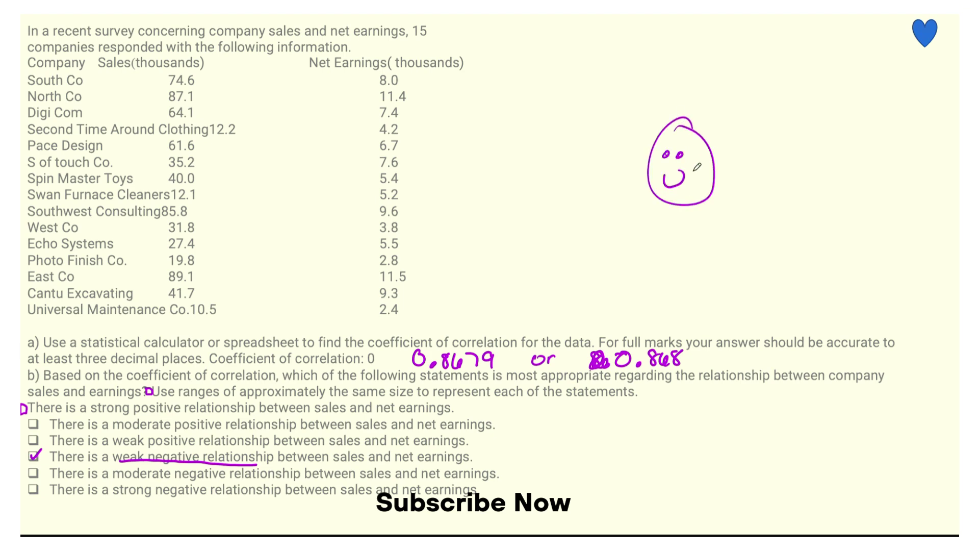